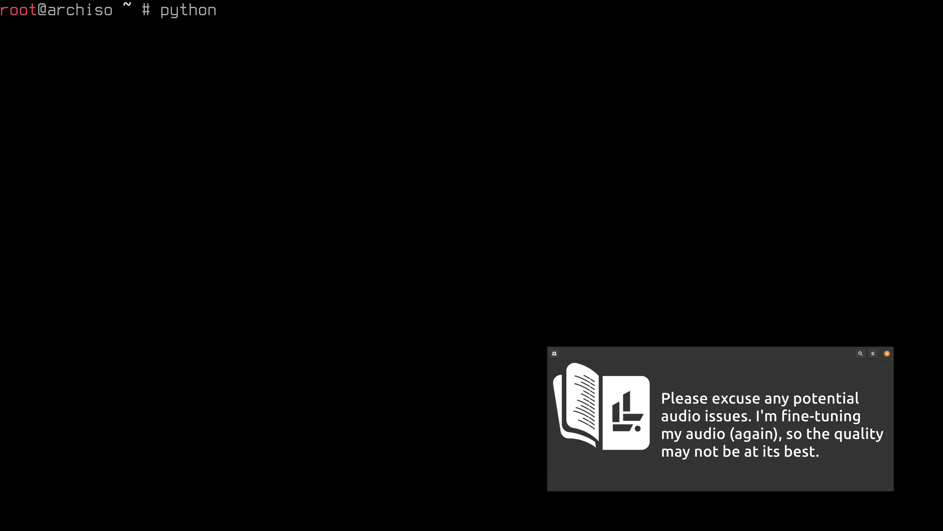
Step: Launch 'python -m archinstall guided' and choose the us keyboard layout
{"action": "type", "text": "-m "}
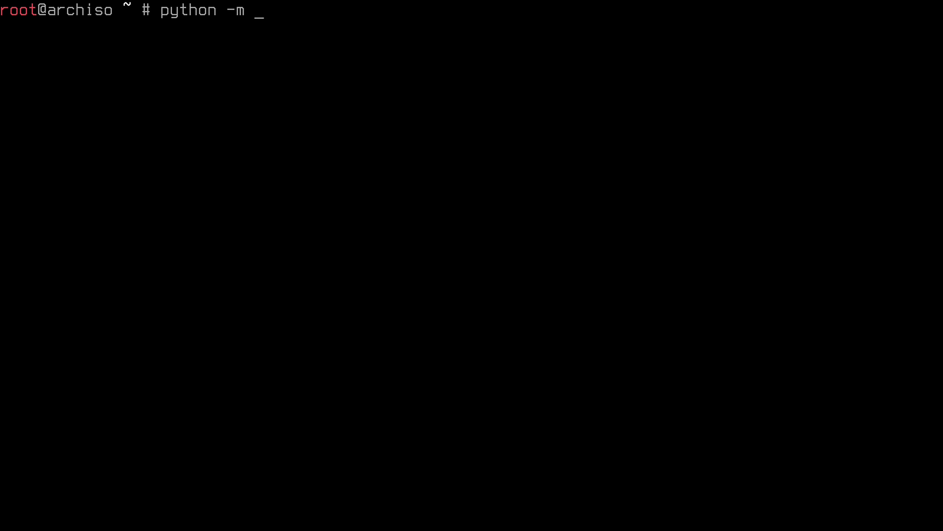
{"action": "type", "text": "archinstall"}
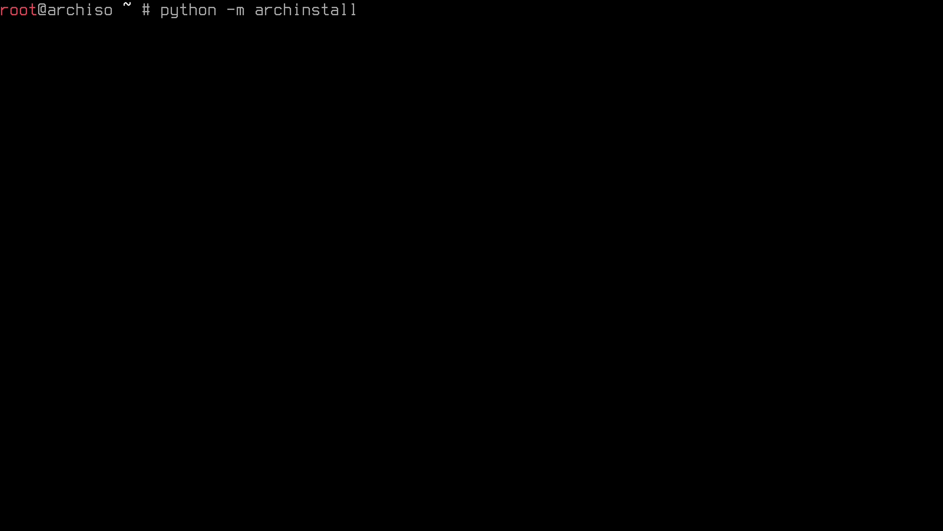
{"action": "type", "text": " guided"}
{"action": "key", "text": "Return"}
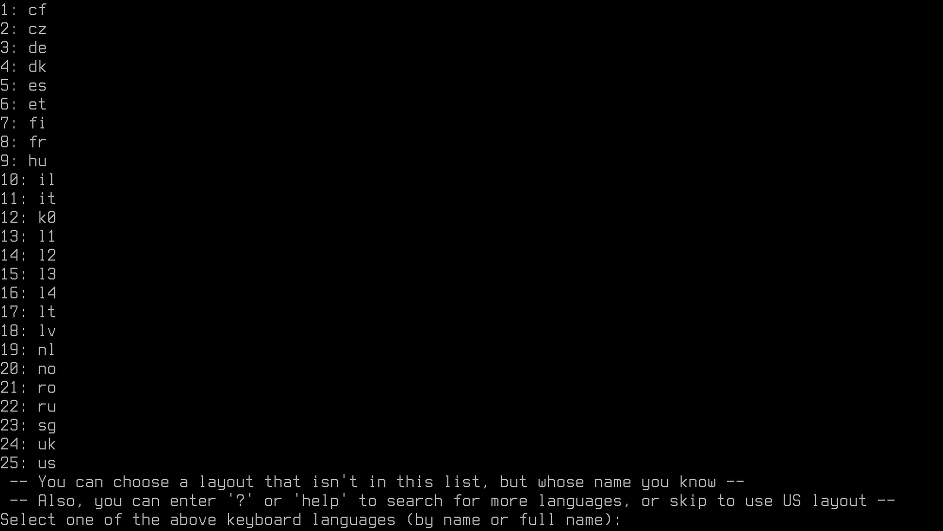
{"action": "type", "text": "us"}
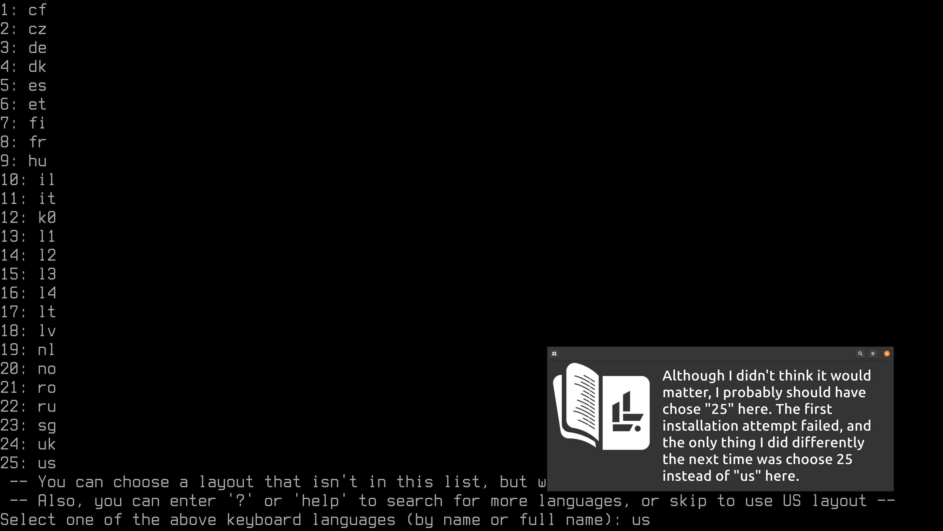
{"action": "key", "text": "Return"}
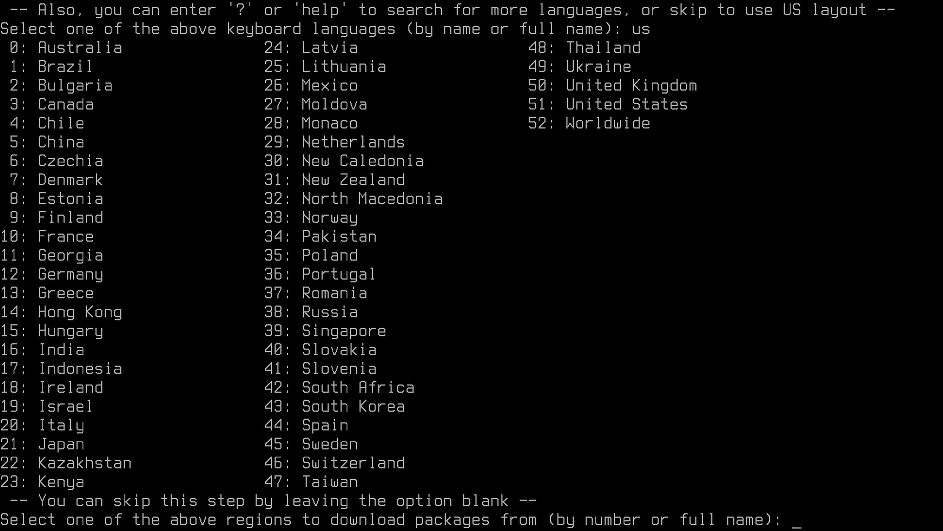
Step: Choose mirror region 51 for packages and disk 1, the 953.9G /dev/nvme0n1, as install target
{"action": "type", "text": "51"}
{"action": "key", "text": "Return"}
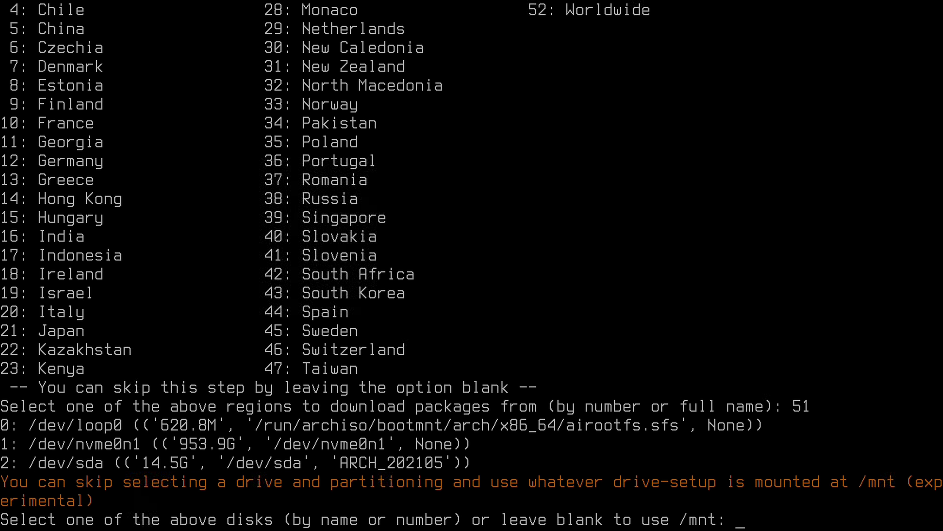
{"action": "type", "text": "1"}
{"action": "key", "text": "Return"}
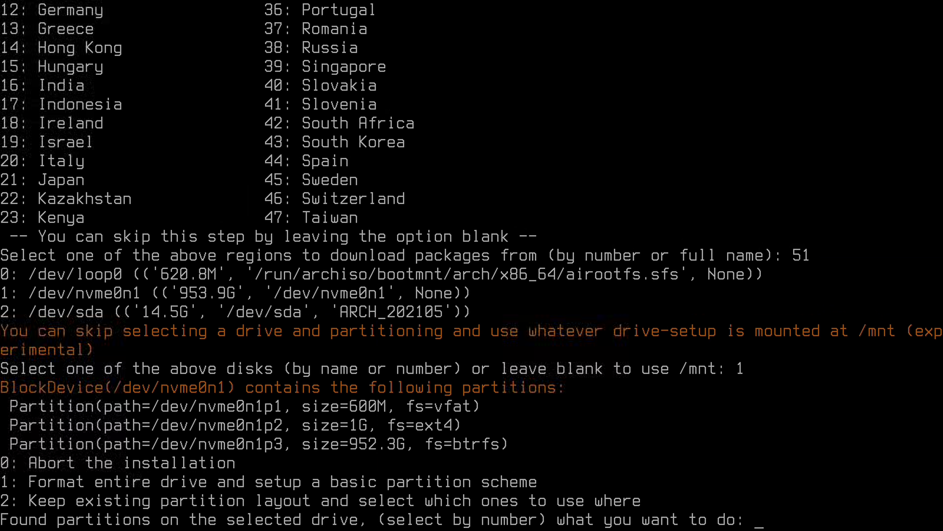
Step: Format the entire nvme0n1 drive with a basic layout using btrfs for the main partition
{"action": "type", "text": "1"}
{"action": "key", "text": "Return"}
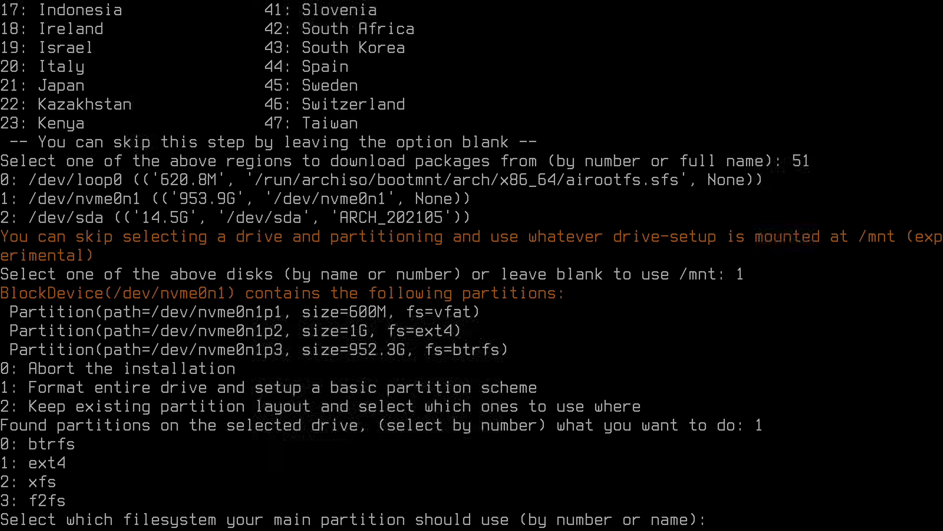
{"action": "type", "text": "0"}
{"action": "key", "text": "Return"}
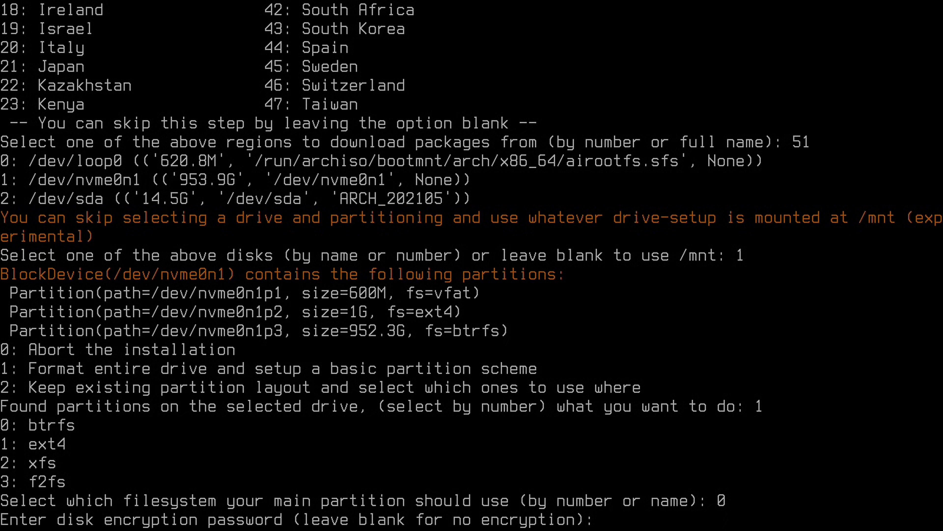
Step: Set and confirm the disk encryption password, re-entering it after a mismatch
{"action": "key", "text": "Return"}
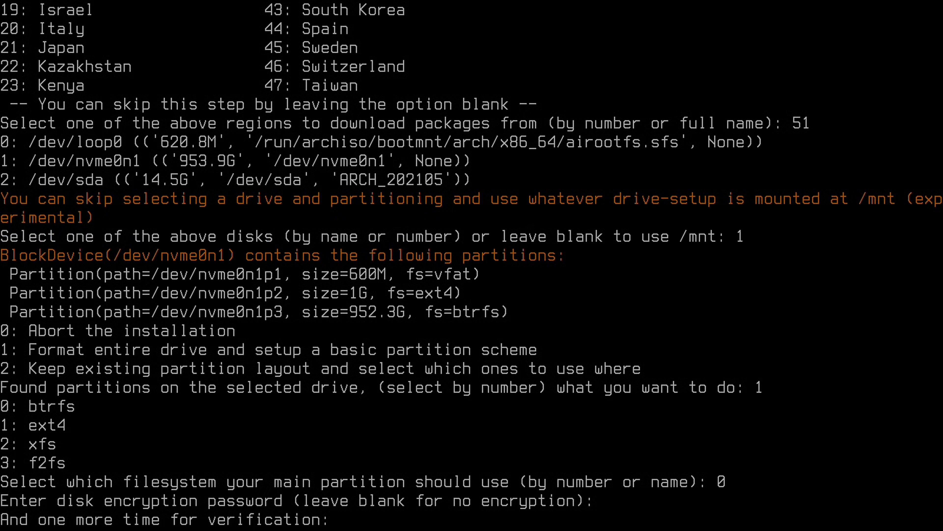
{"action": "key", "text": "Return"}
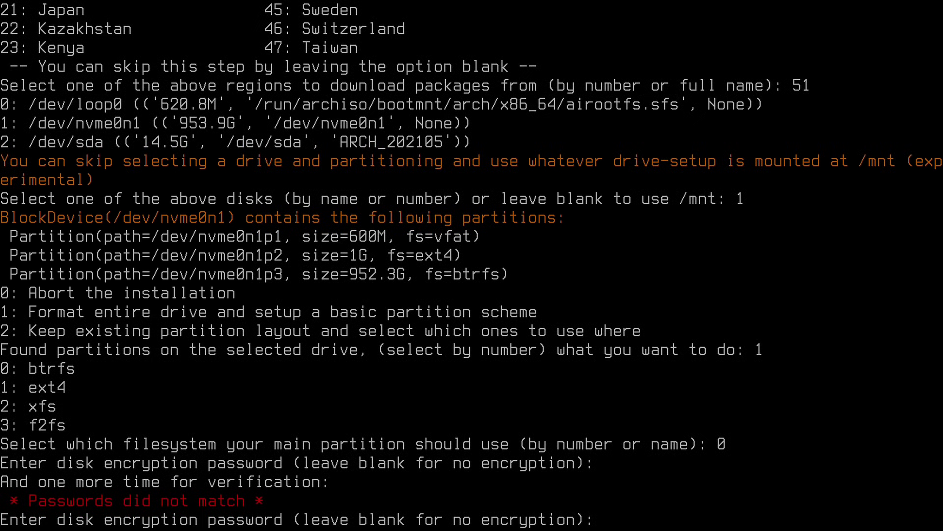
{"action": "key", "text": "Return"}
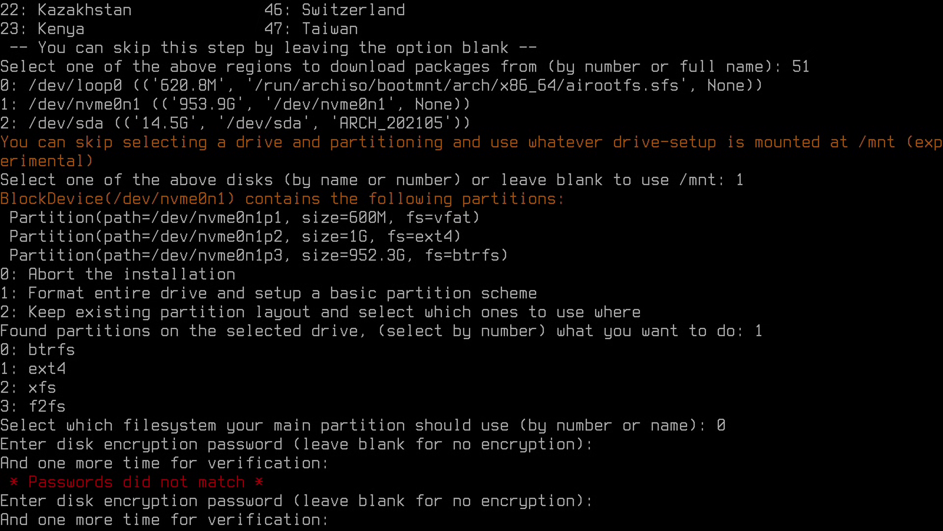
{"action": "key", "text": "Return"}
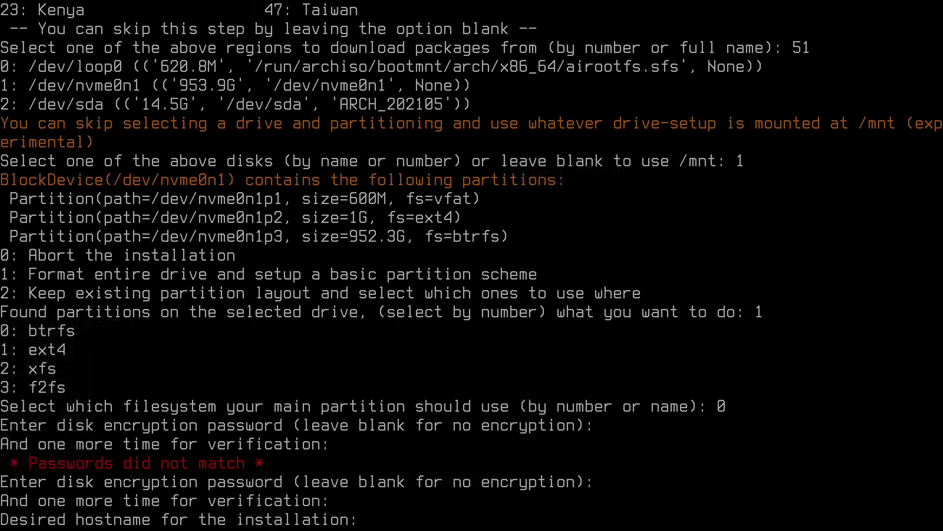
Step: Set the hostname to studio-laptop and leave the root password blank to disable root
{"action": "type", "text": "studio-laptop"}
{"action": "key", "text": "Return"}
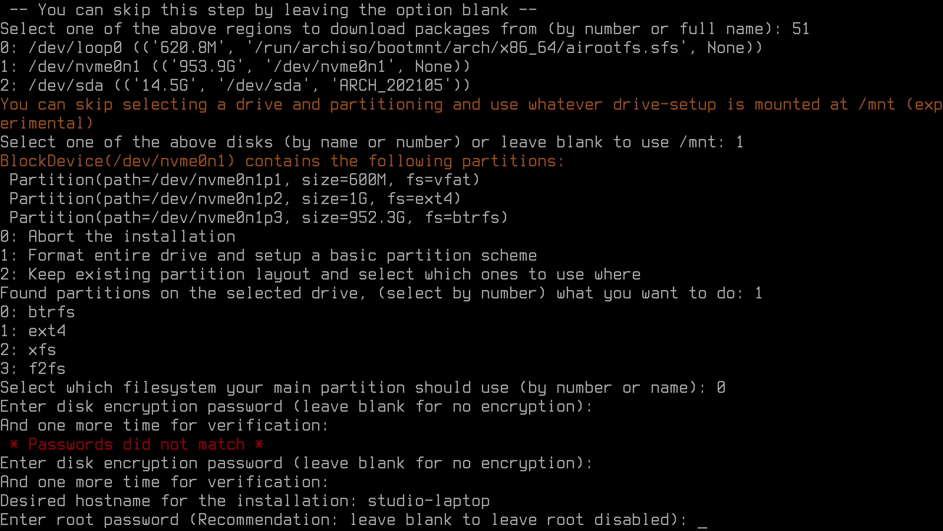
{"action": "key", "text": "Return"}
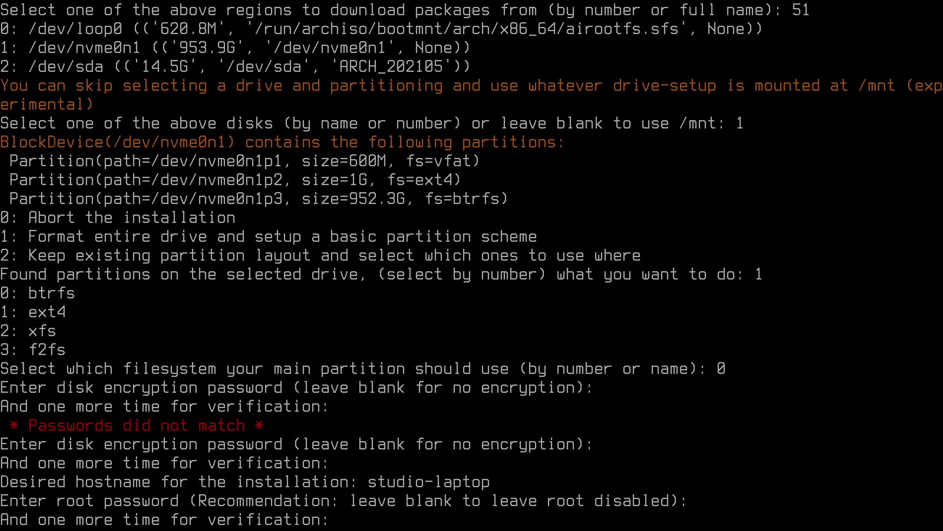
{"action": "key", "text": "Return"}
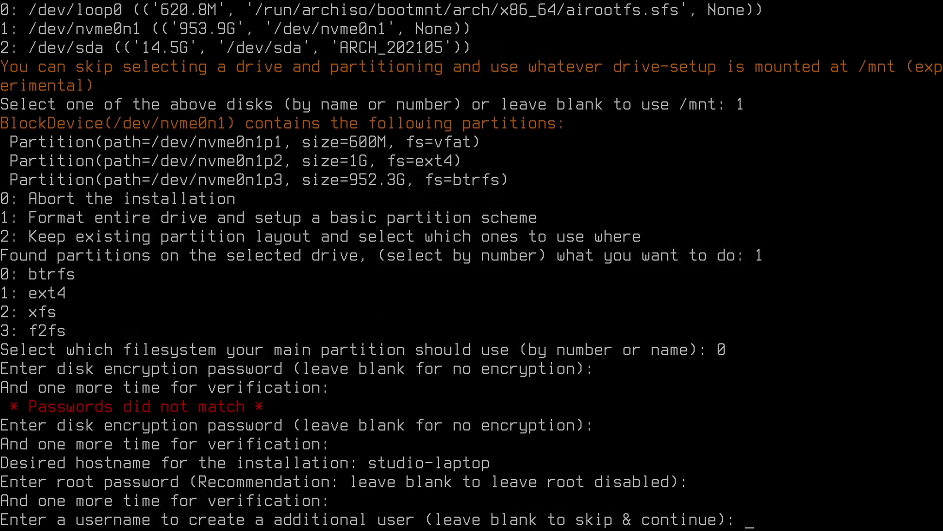
Step: Create an additional user with a password and sudo rights, and skip adding more users
{"action": "type", "text": "jay"}
{"action": "key", "text": "Return"}
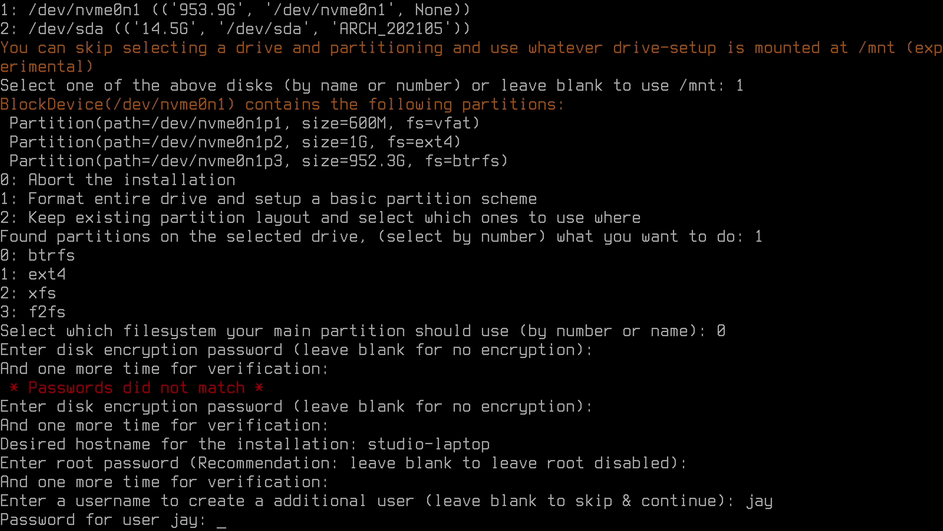
{"action": "key", "text": "Return"}
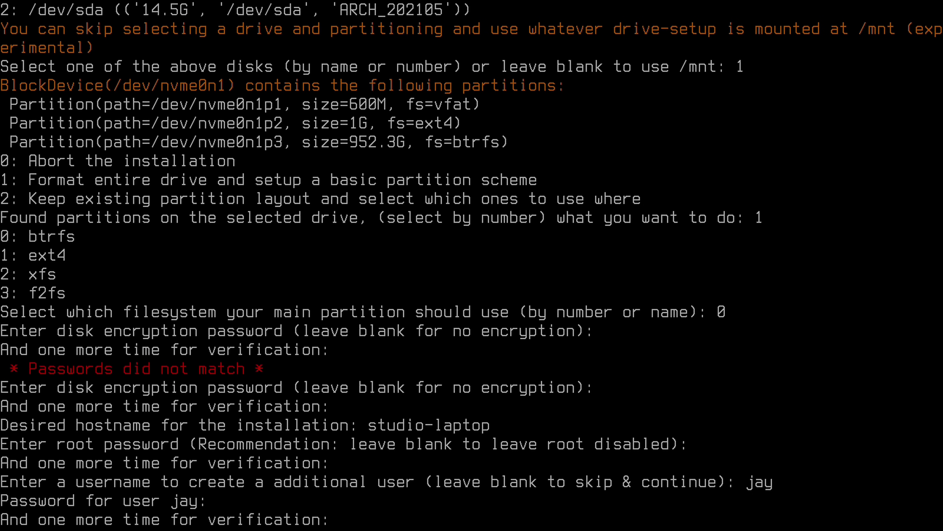
{"action": "key", "text": "Return"}
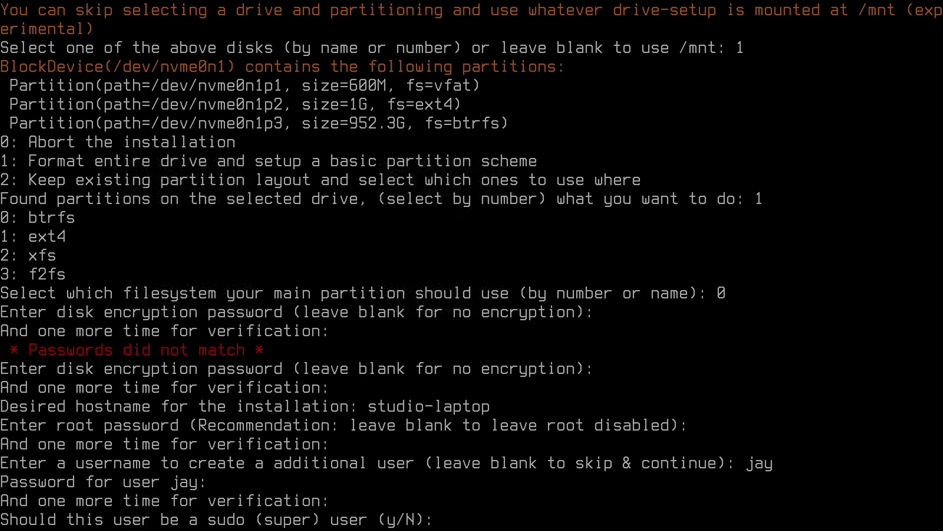
{"action": "type", "text": "y"}
{"action": "key", "text": "Return"}
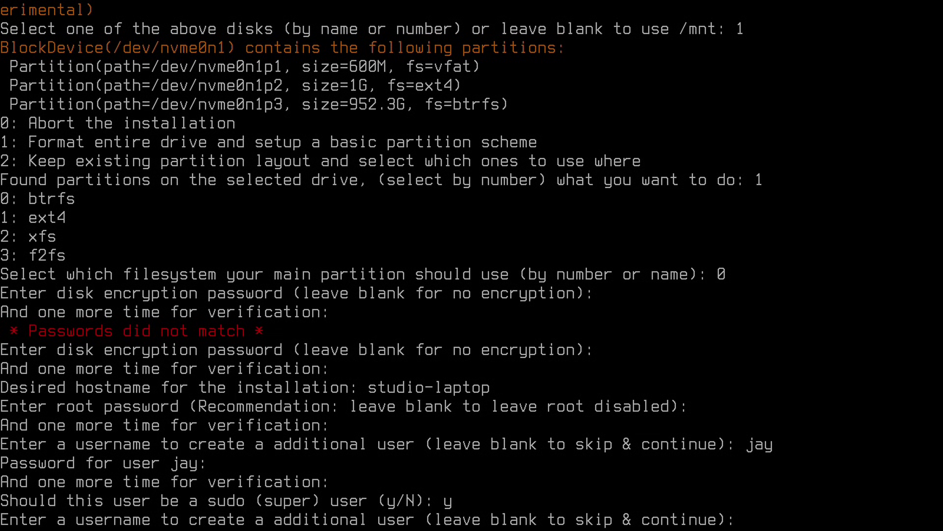
{"action": "key", "text": "Return"}
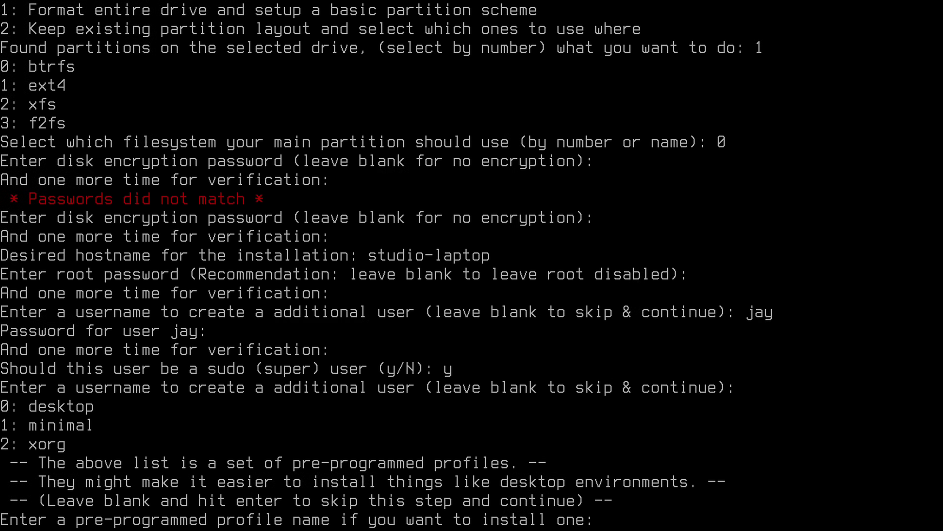
Step: Choose the desktop profile (0) with gnome (3) as the desktop environment
{"action": "type", "text": "0"}
{"action": "key", "text": "Return"}
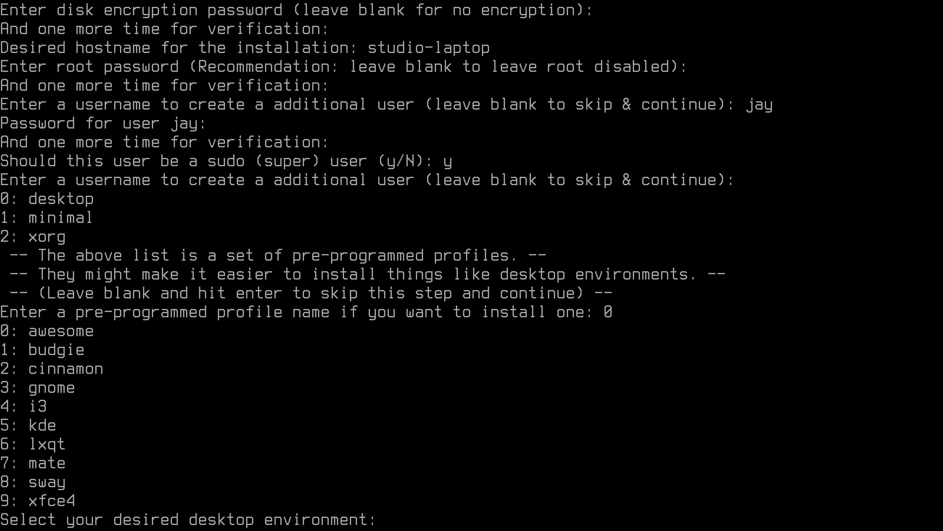
{"action": "type", "text": "3"}
{"action": "key", "text": "Return"}
Step: Select the proprietary nvidia graphics driver and pipewire as the audio server
{"action": "type", "text": "4"}
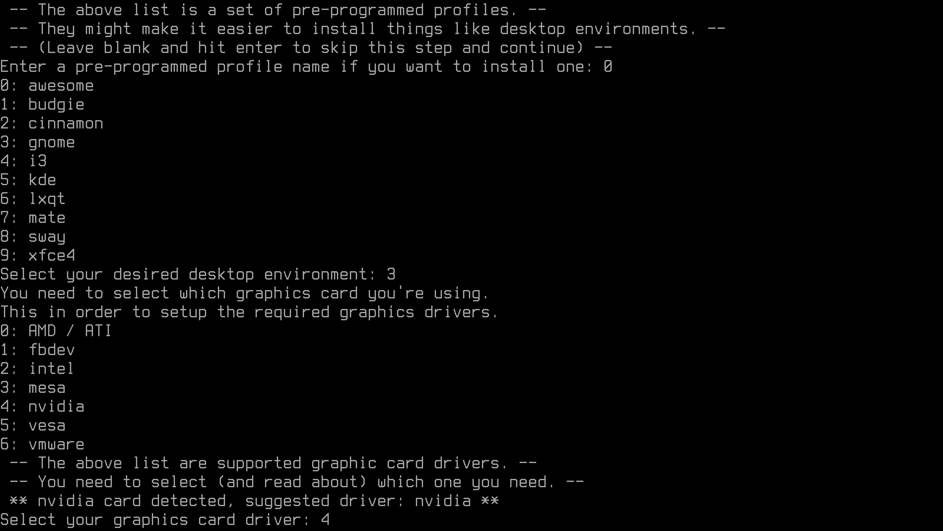
{"action": "key", "text": "Return"}
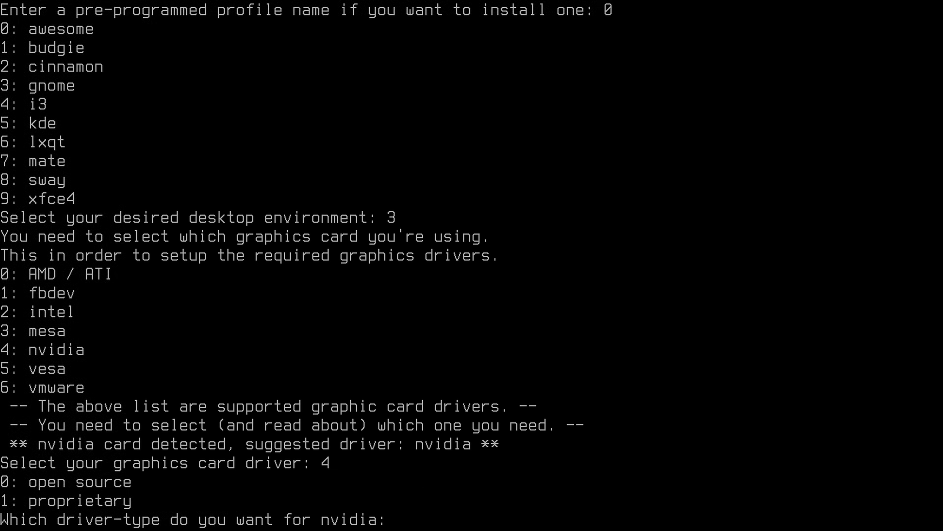
{"action": "type", "text": "1"}
{"action": "key", "text": "Return"}
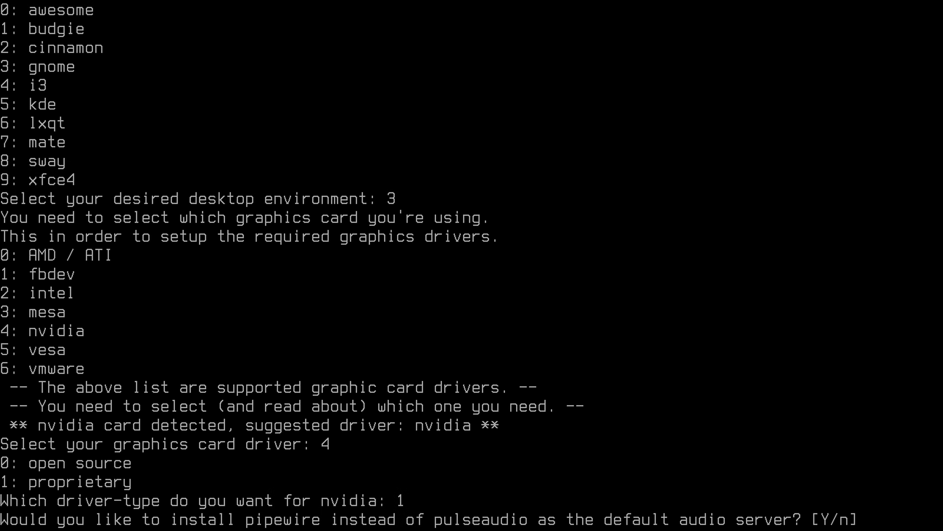
{"action": "type", "text": "y"}
{"action": "key", "text": "Return"}
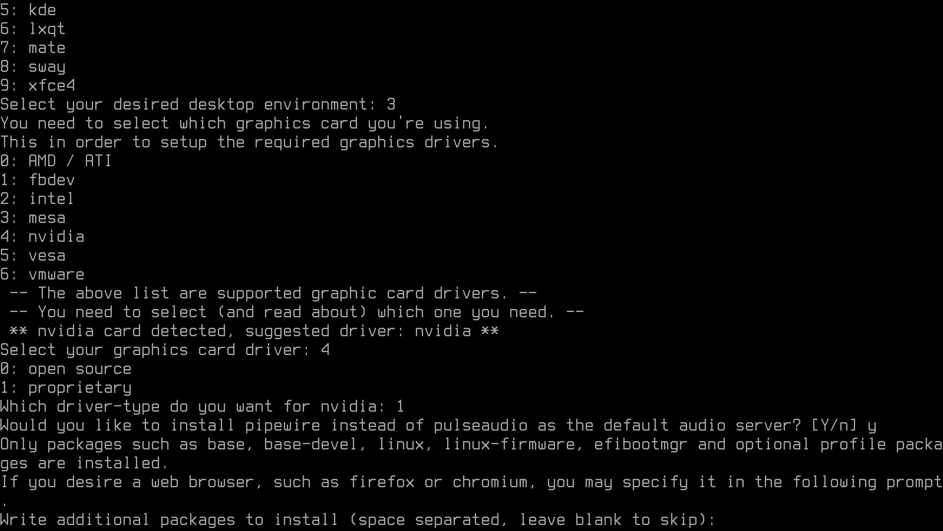
Step: Add the firefox, tmux and git packages and use NetworkManager for networking
{"action": "type", "text": "firefox tmux git"}
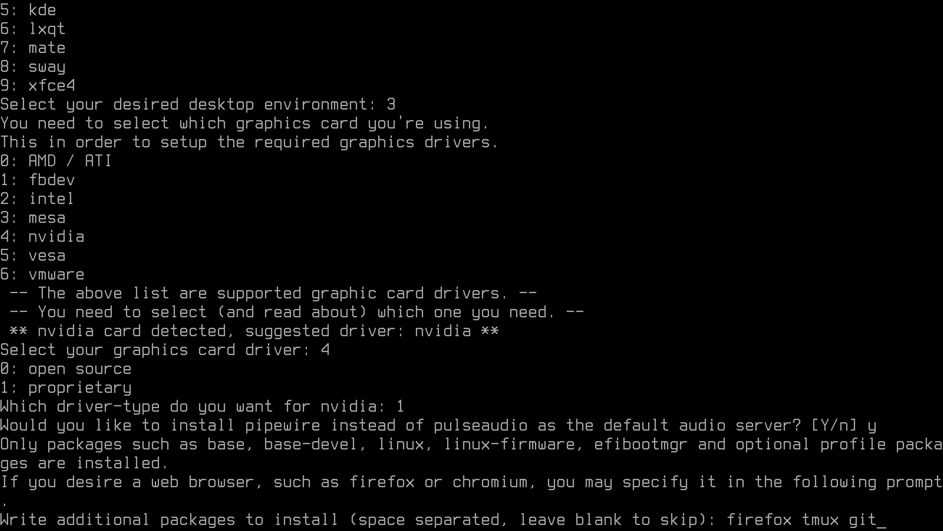
{"action": "key", "text": "Return"}
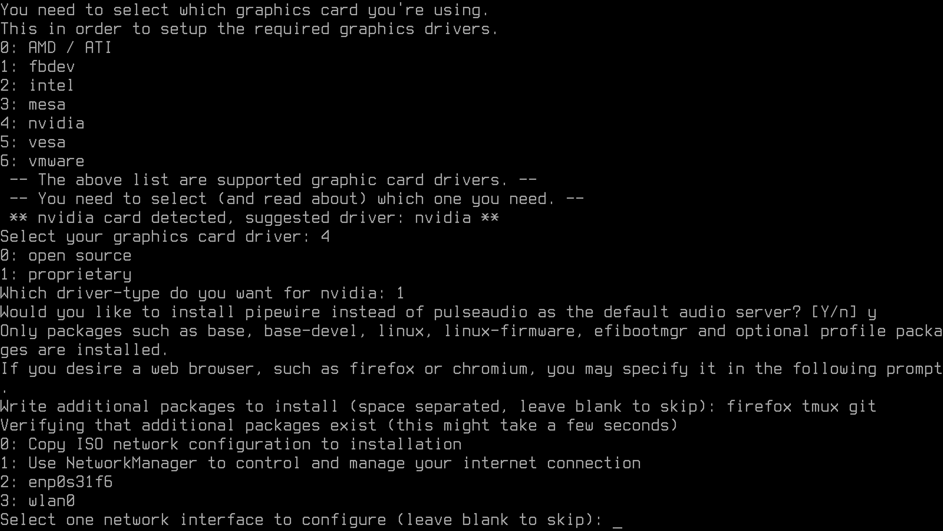
{"action": "type", "text": "1"}
{"action": "key", "text": "Return"}
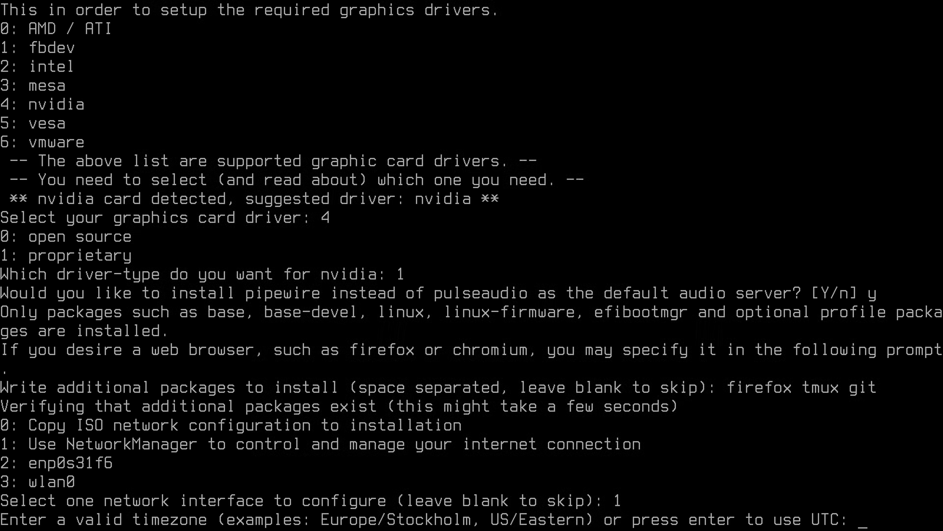
Step: Set the timezone to US/Eastern and begin the installation
{"action": "type", "text": "US/Eastern"}
{"action": "key", "text": "Return"}
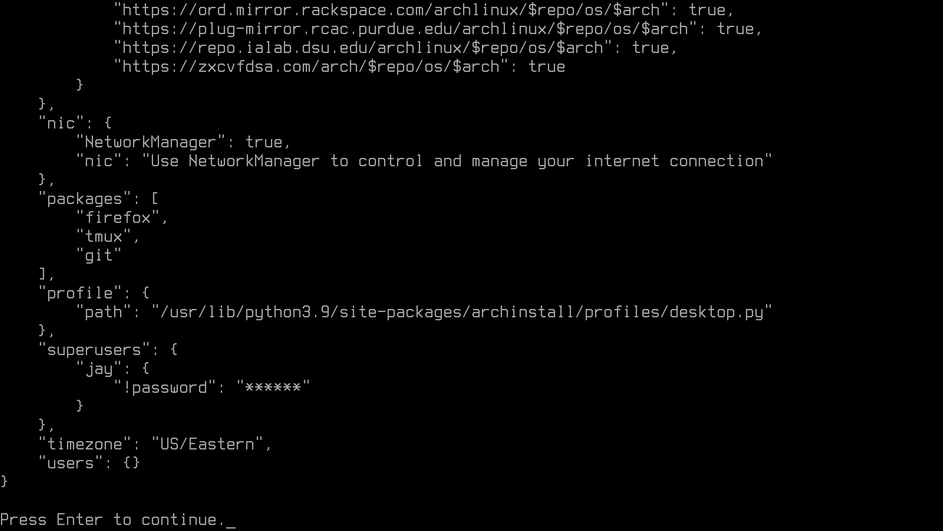
{"action": "key", "text": "Return"}
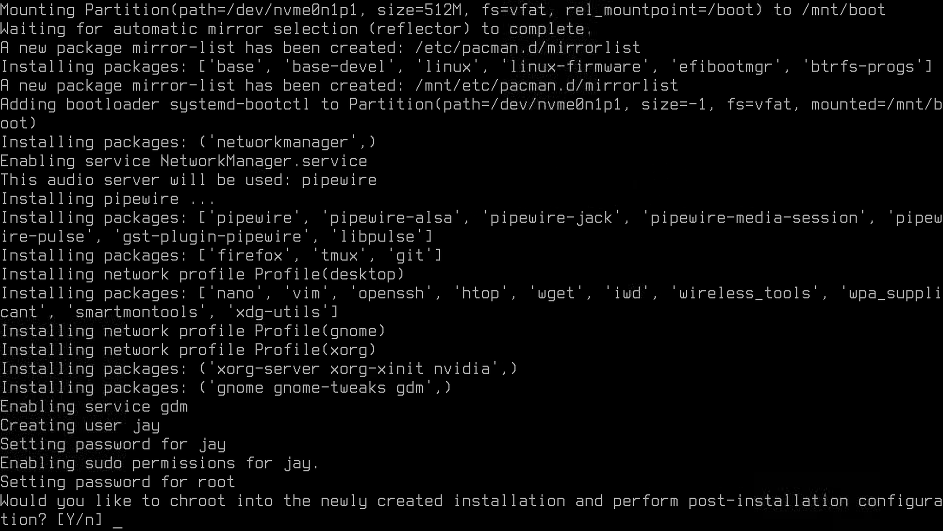
Step: Decline the post-install chroot with n and reboot into the new system
{"action": "type", "text": "n"}
{"action": "key", "text": "Return"}
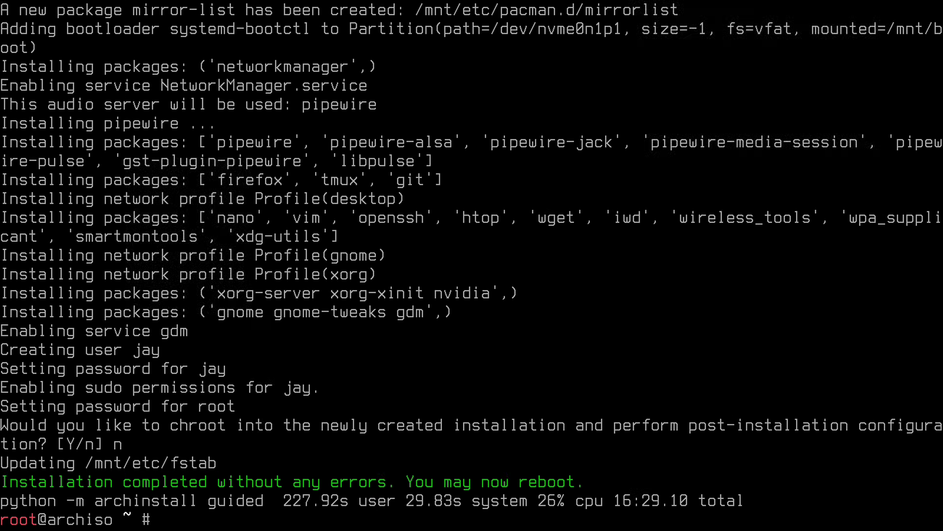
{"action": "type", "text": "reboot"}
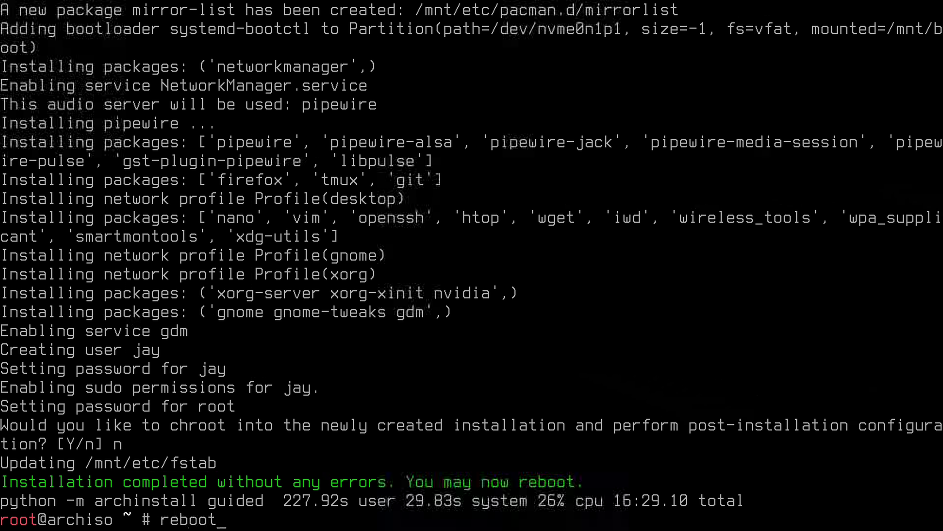
{"action": "key", "text": "Return"}
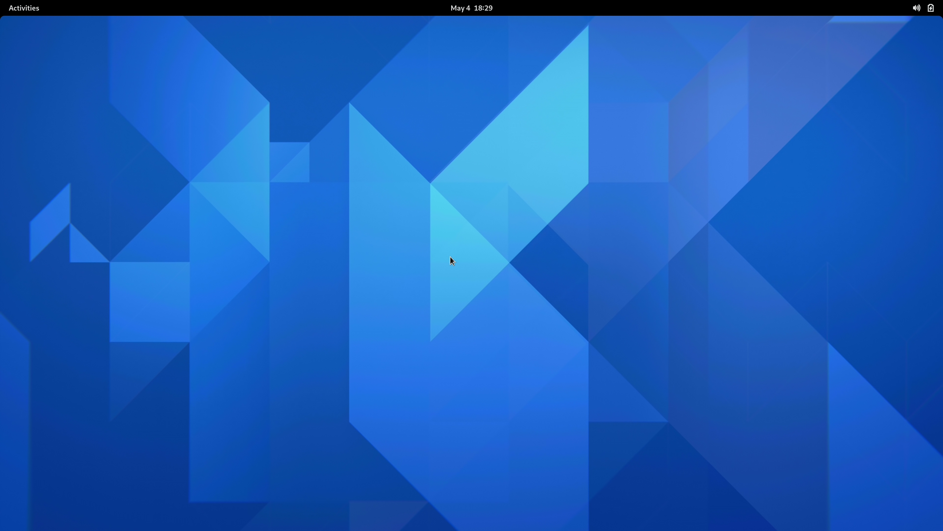
Step: From the GNOME system menu, view nearby Wi-Fi networks and cancel without connecting
{"action": "key", "text": "super"}
{"action": "key", "text": "super"}
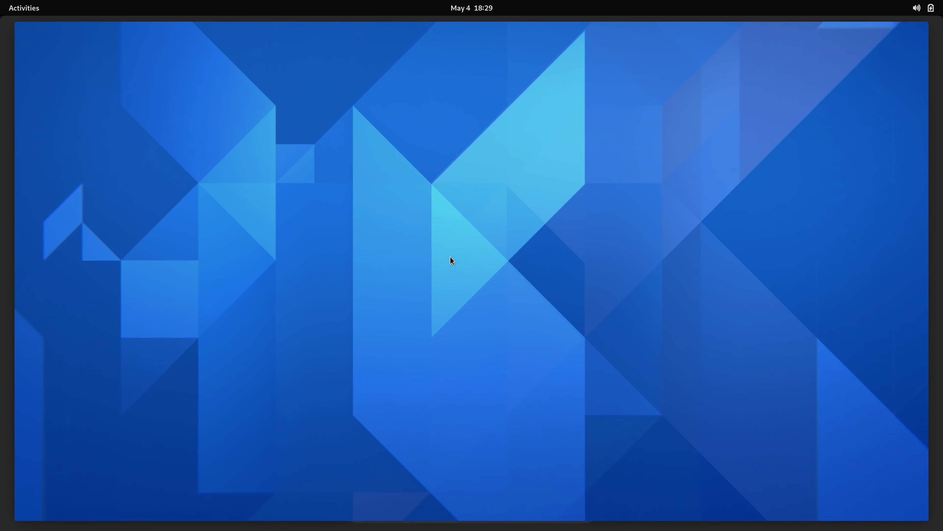
{"action": "left_click", "coordinate": [923, 8]}
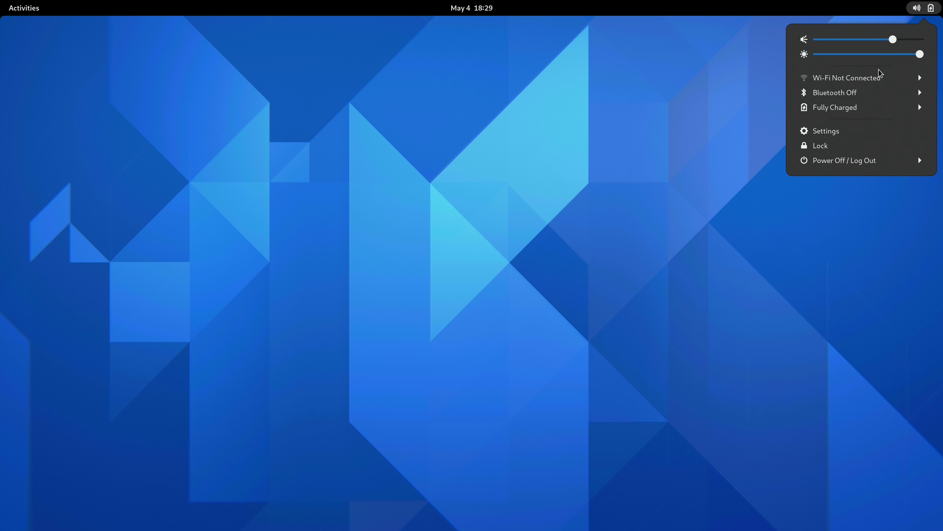
{"action": "left_click", "coordinate": [877, 78]}
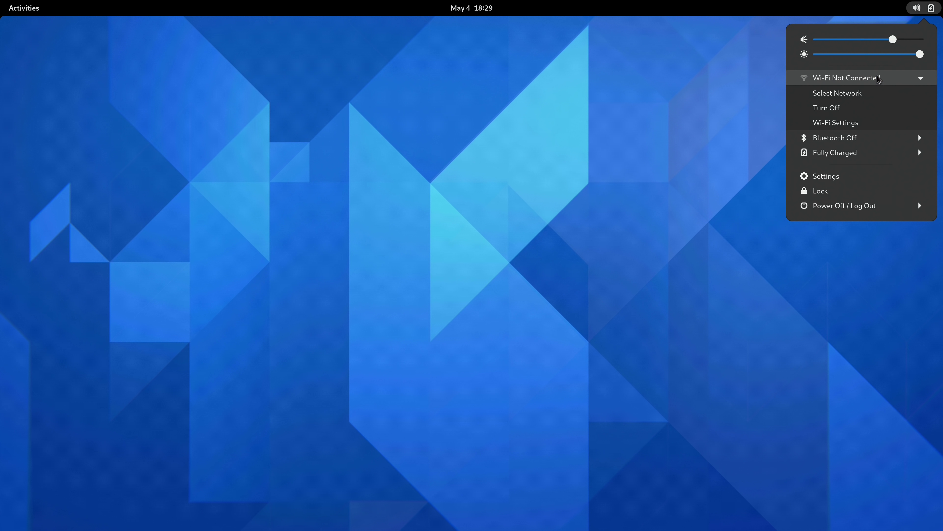
{"action": "left_click", "coordinate": [862, 94]}
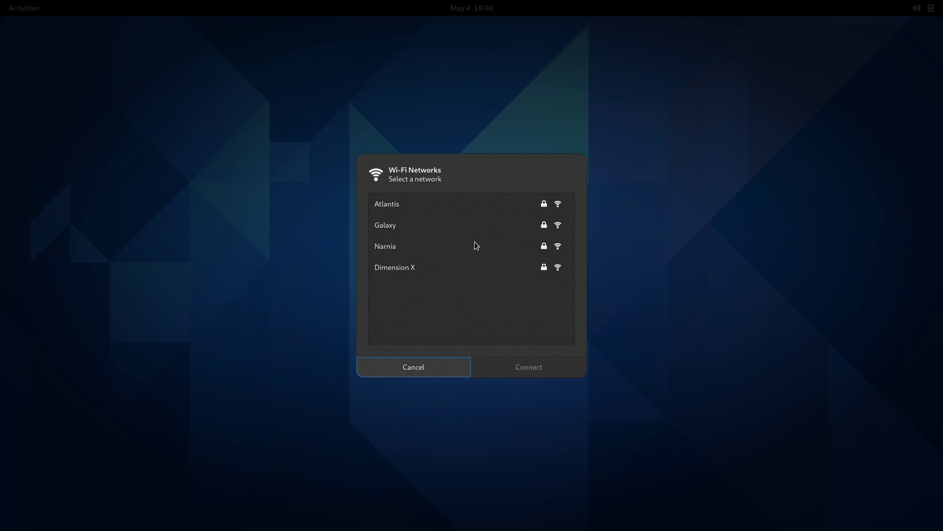
{"action": "left_click", "coordinate": [422, 367]}
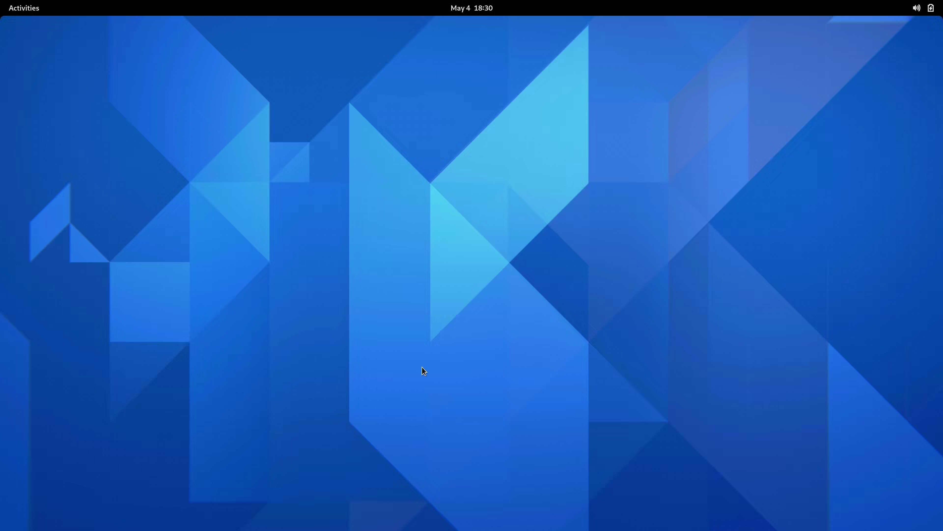